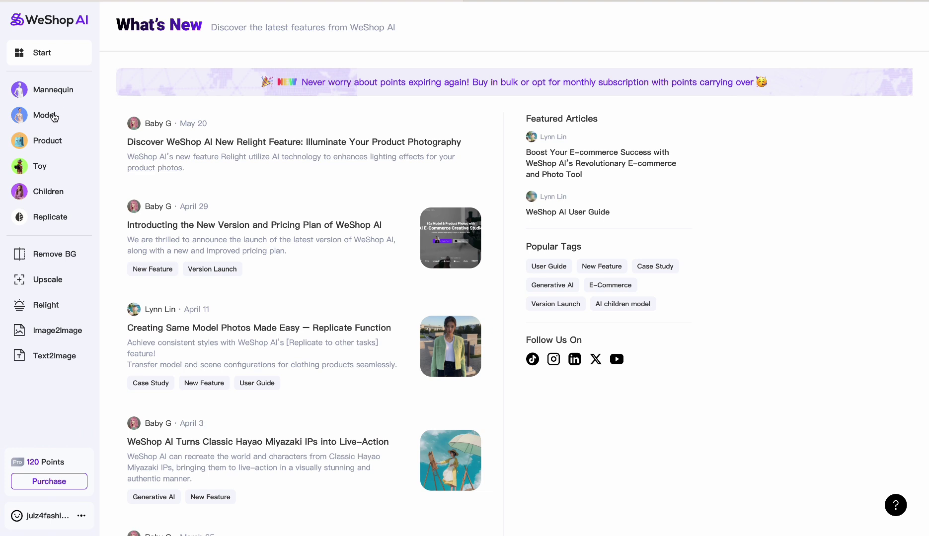
- Create a new task in the Model photo generation tool
click(52, 115)
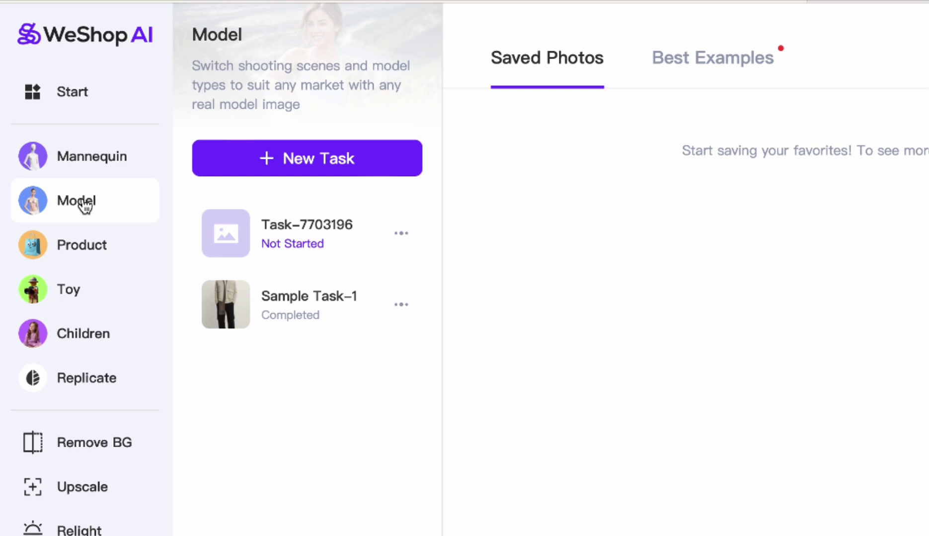
click(315, 168)
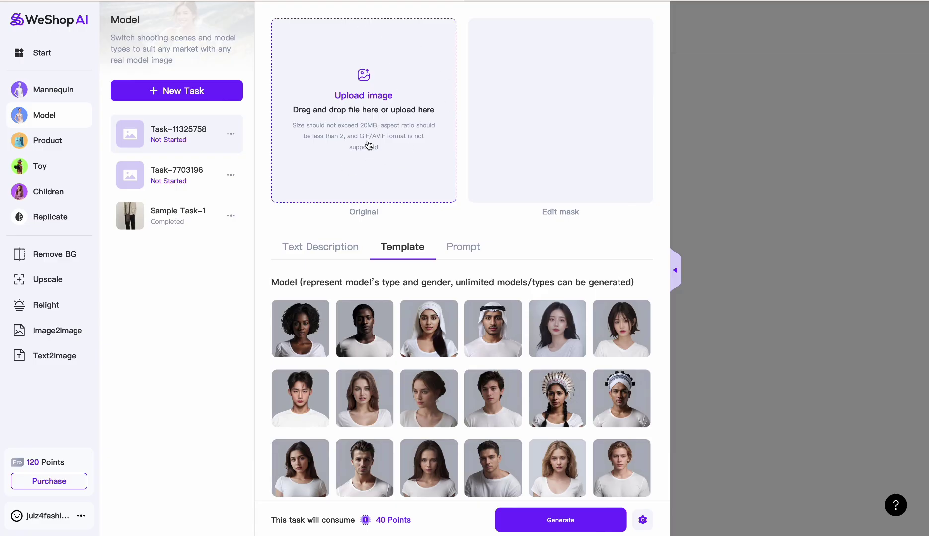
- Upload T-Shirt-Ghost-Mannequin-Effect-2.jpg from Downloads as the original garment photo
click(357, 93)
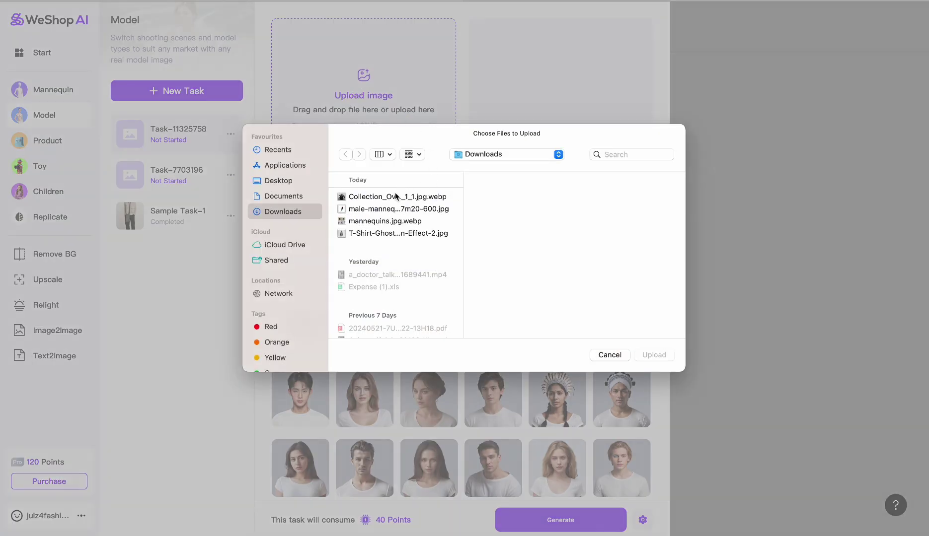
click(392, 221)
click(392, 233)
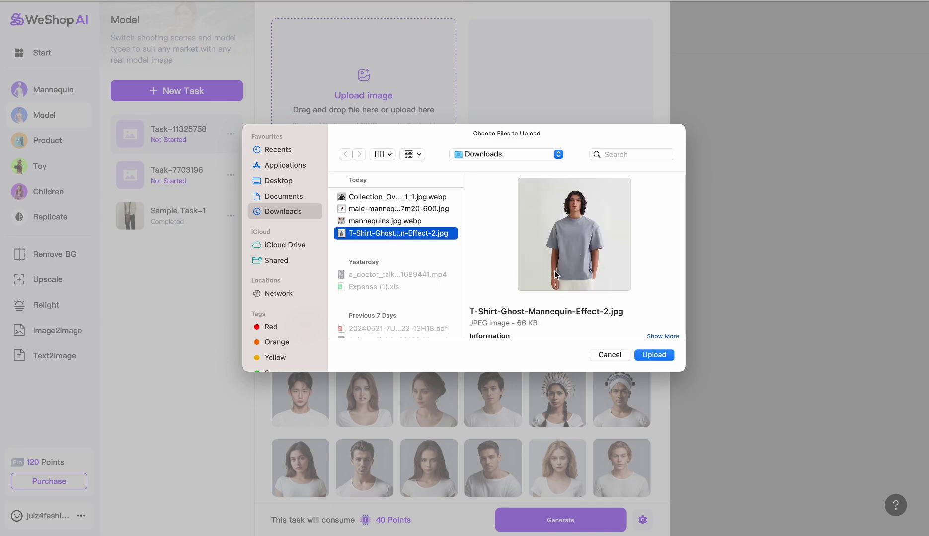
click(650, 354)
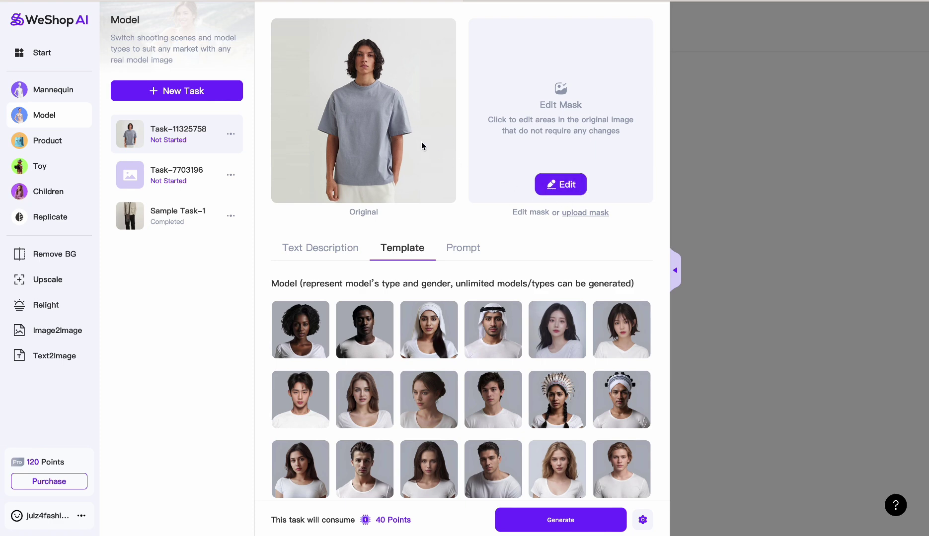
- Edit the mask to select only the gray T-shirt and save it
click(567, 185)
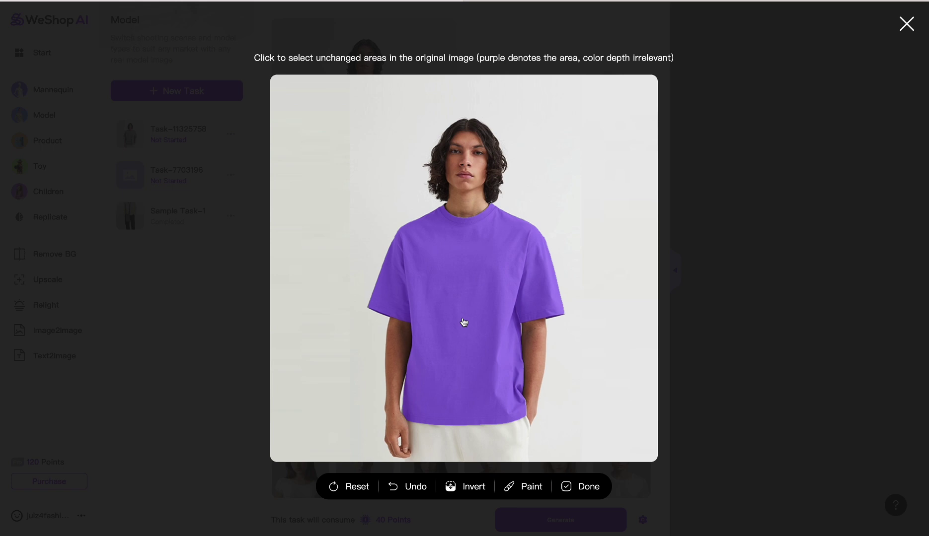
click(464, 322)
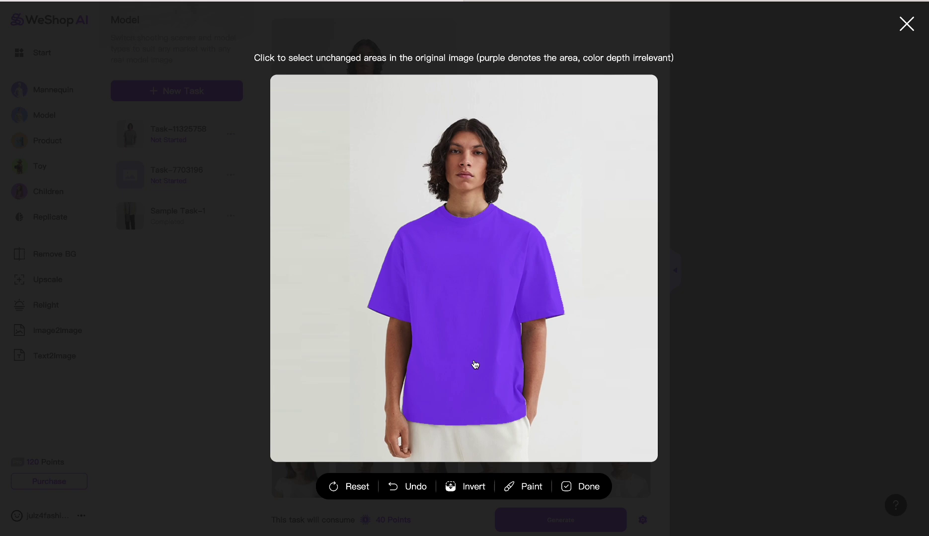
click(485, 441)
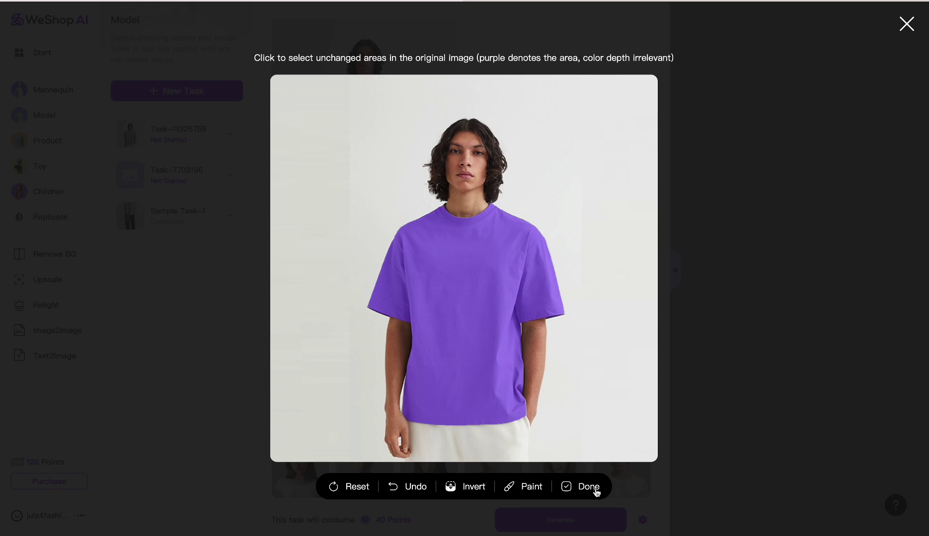
click(595, 491)
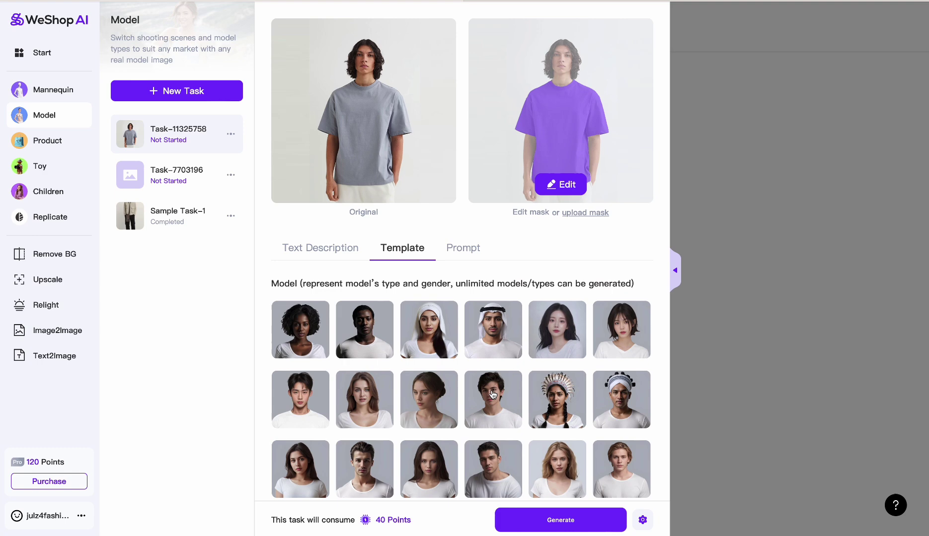
- Choose the woman with tied-back dark hair as model and White Wall Light as location
scroll(493, 395, down, 3)
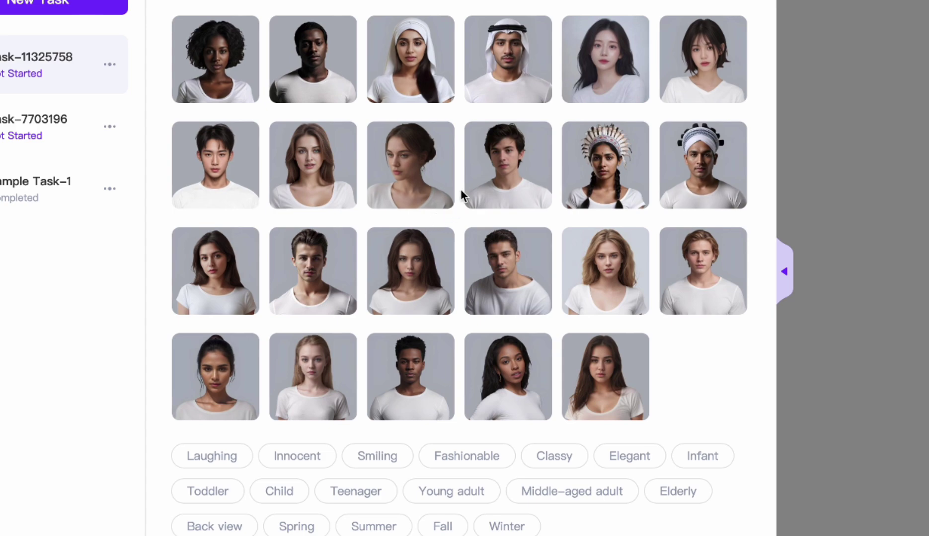
click(215, 376)
scroll(547, 350, up, 2)
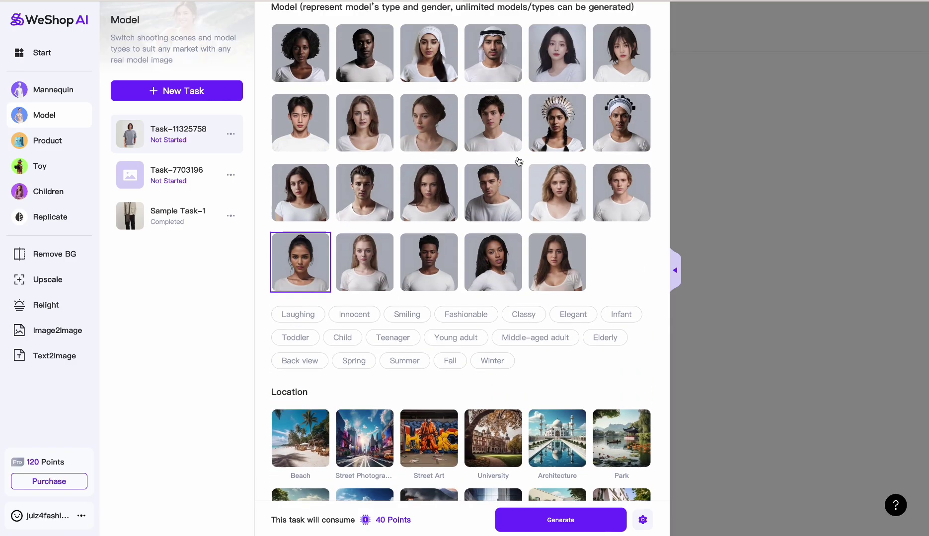
scroll(519, 162, up, 1)
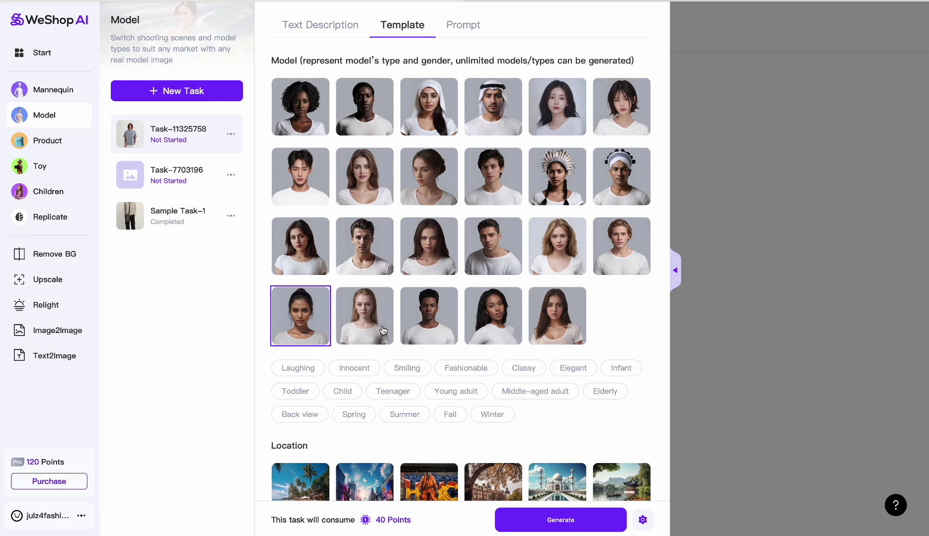
scroll(542, 382, down, 5)
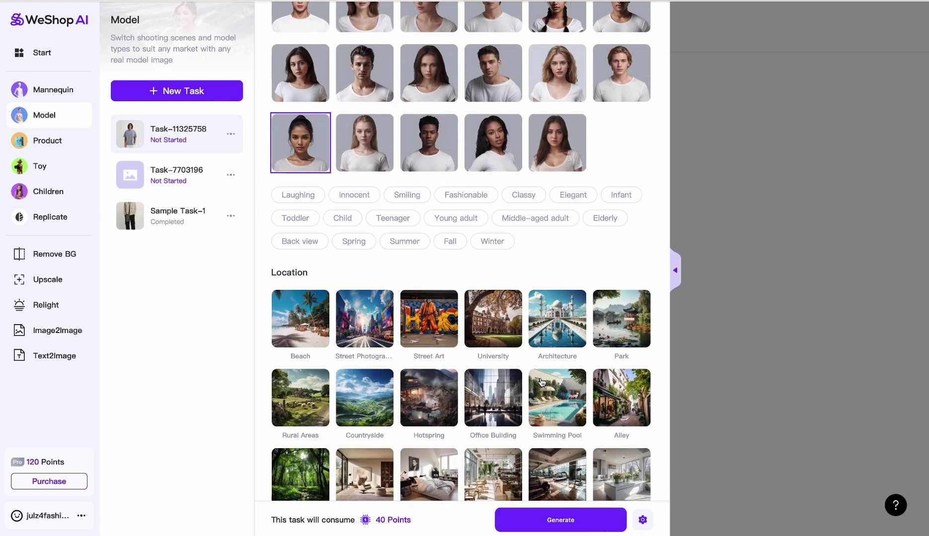
scroll(541, 382, down, 2)
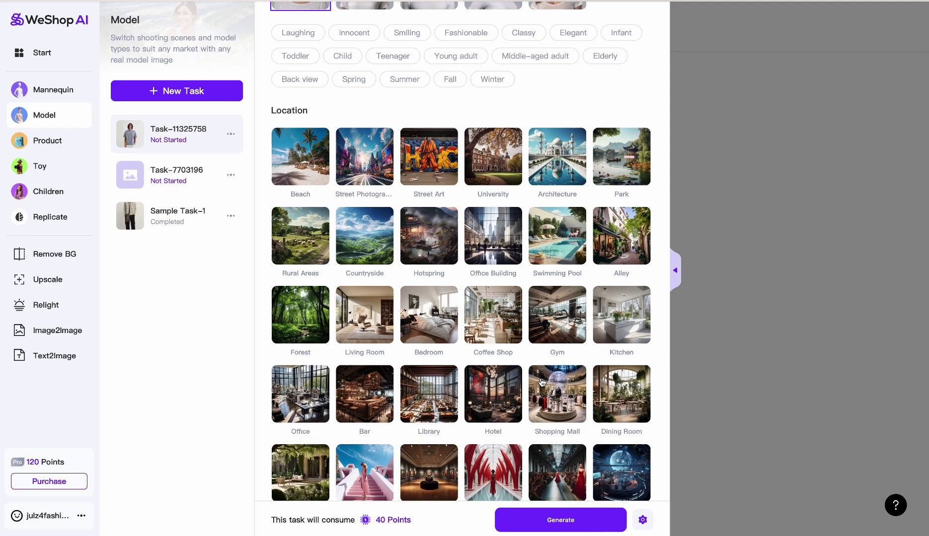
scroll(542, 382, down, 8)
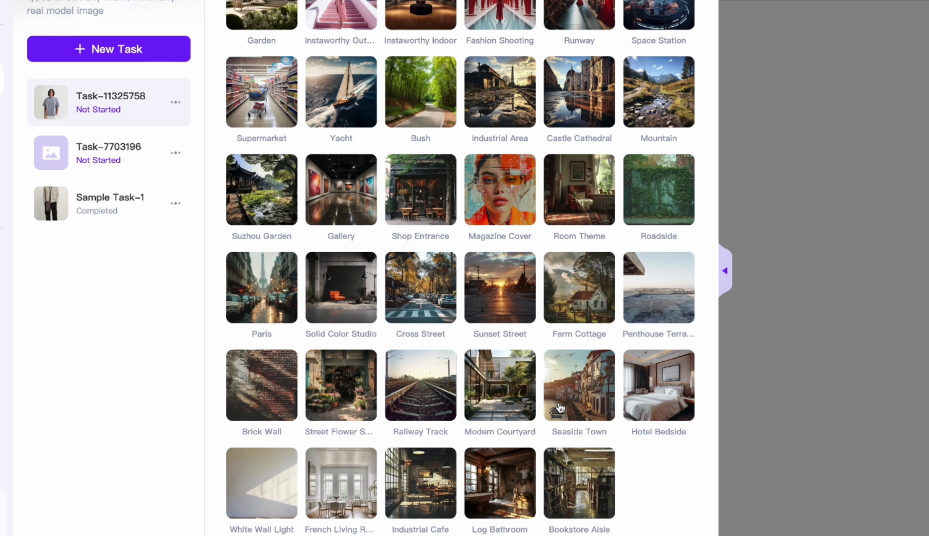
click(275, 505)
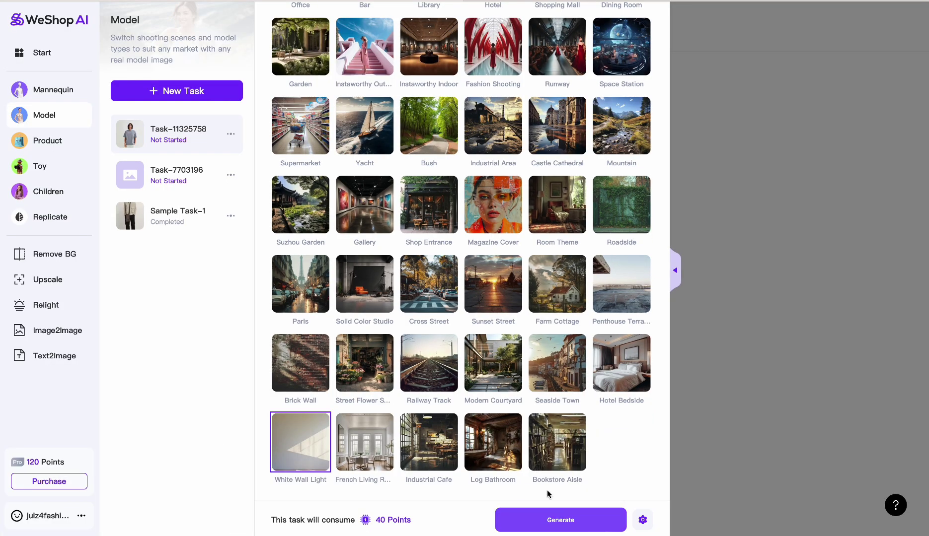
scroll(479, 137, up, 8)
scroll(476, 200, up, 10)
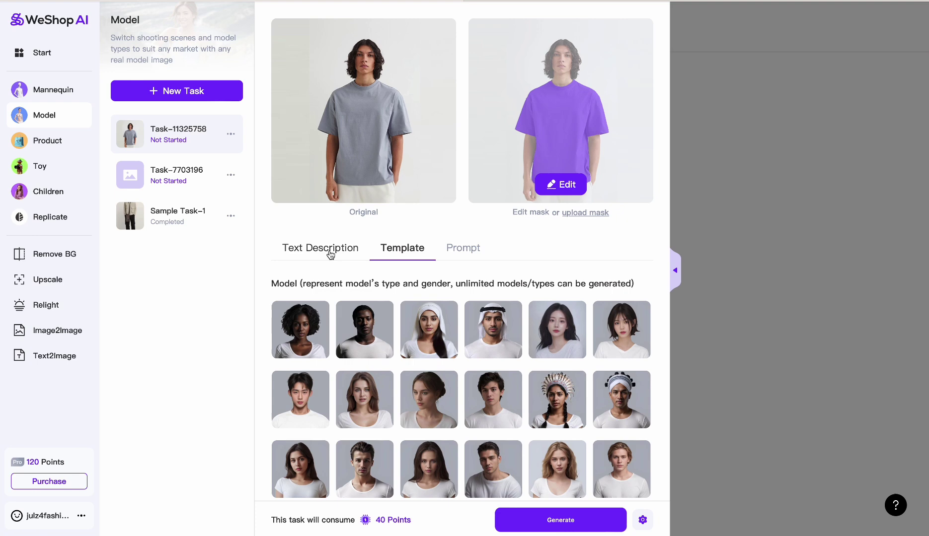
- Enter the text description 'A beautiful woman smiling in this t shirt and blue jeans.'
click(328, 251)
click(367, 289)
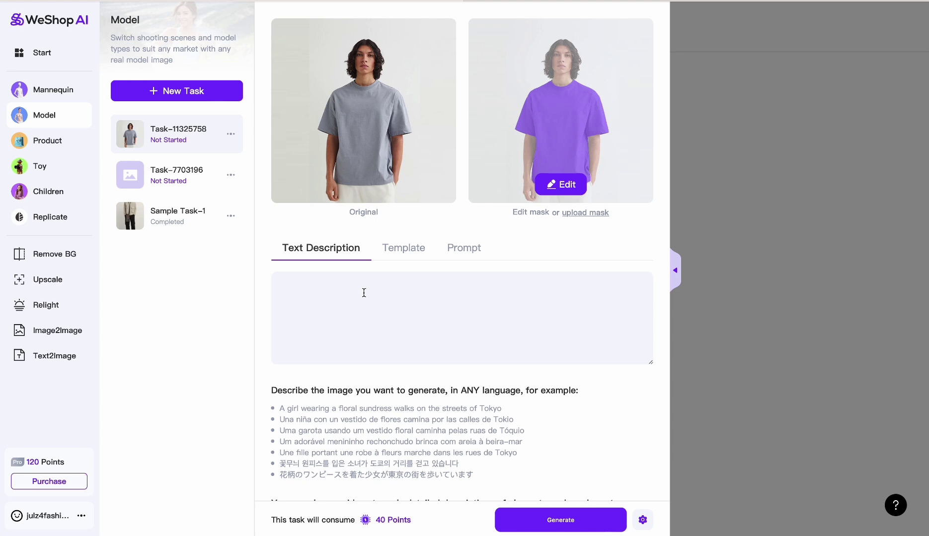
text(A )
text(beaut)
text(iful )
text(woman )
text(smili)
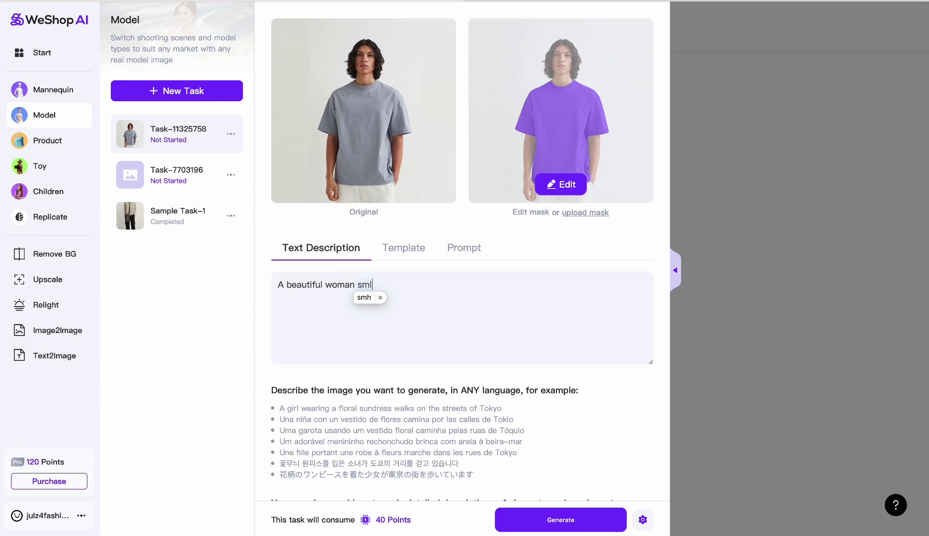
text(ng)
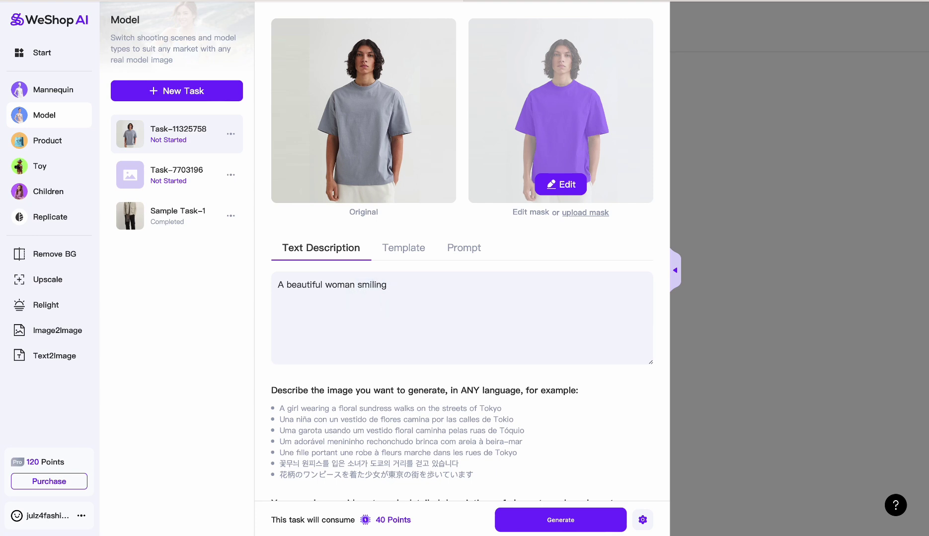
text( in this t shirt and blue jeans)
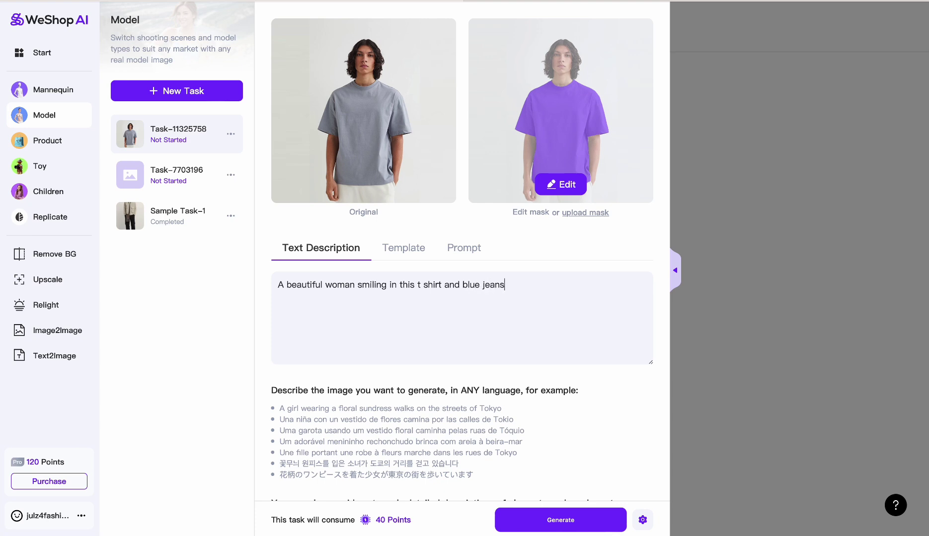
text(.)
scroll(392, 312, down, 3)
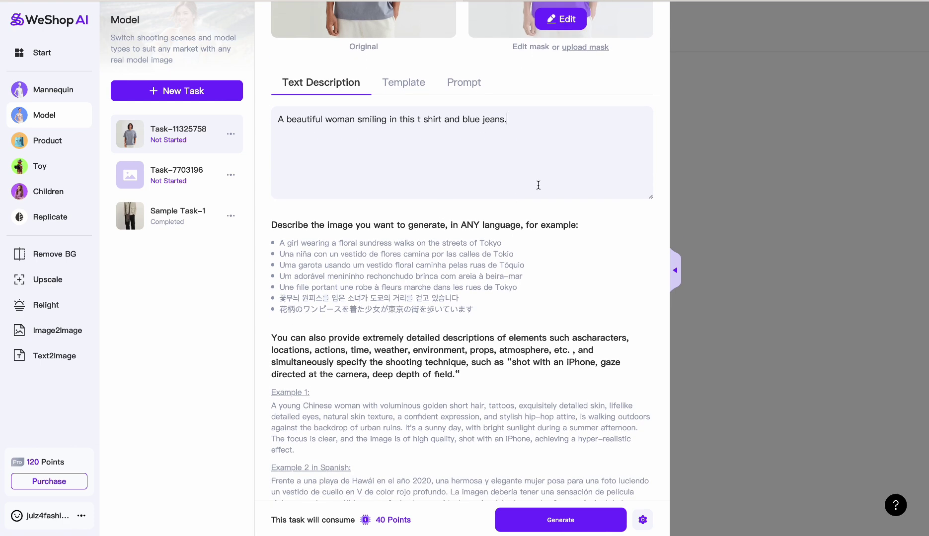
scroll(612, 217, up, 2)
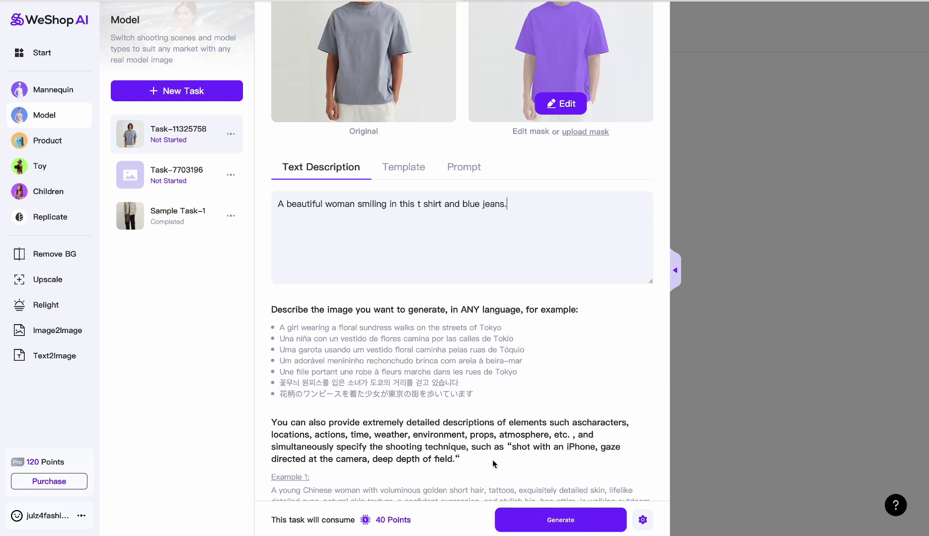
scroll(495, 449, down, 2)
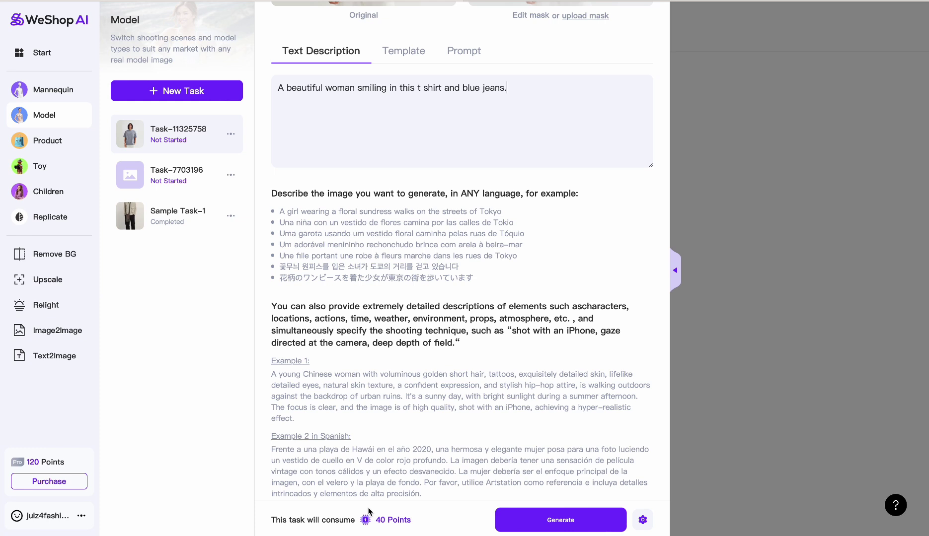
- Generate the four images for 40 Points and preview the first against the original
click(584, 524)
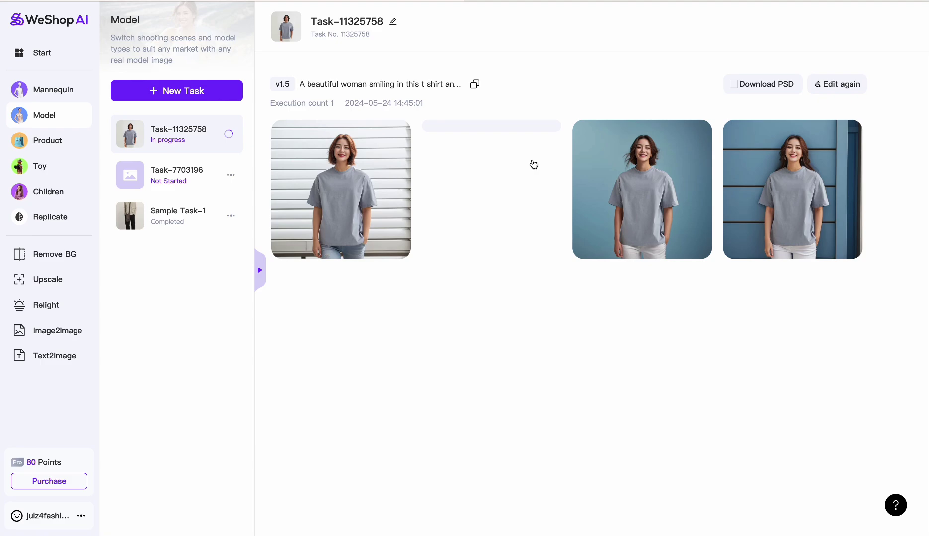
click(350, 195)
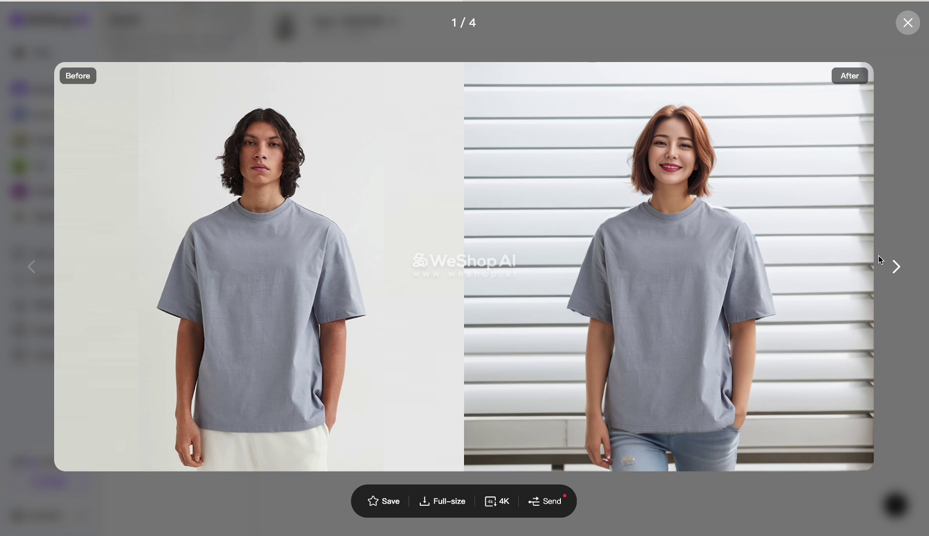
- Step through results 2/4, 3/4 and 4/4, back to 3/4, then close the preview
click(897, 268)
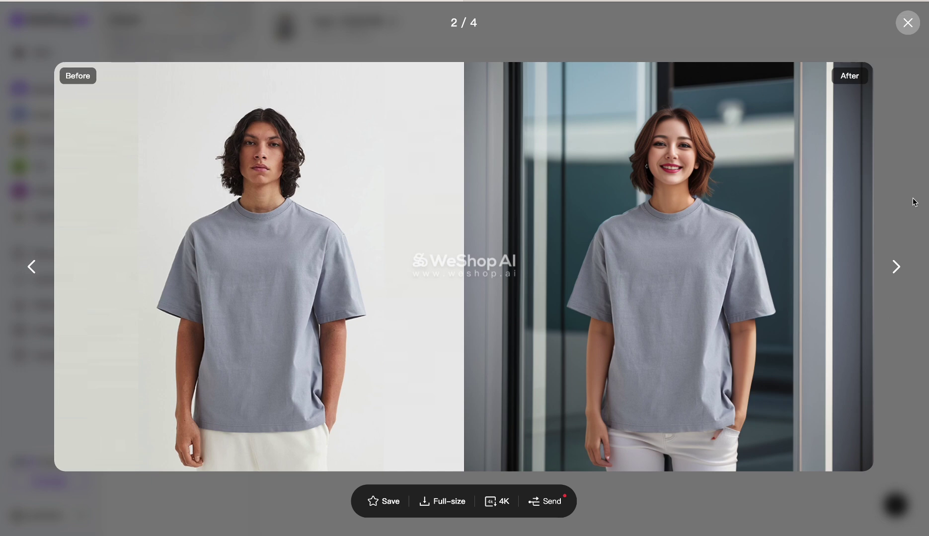
click(897, 268)
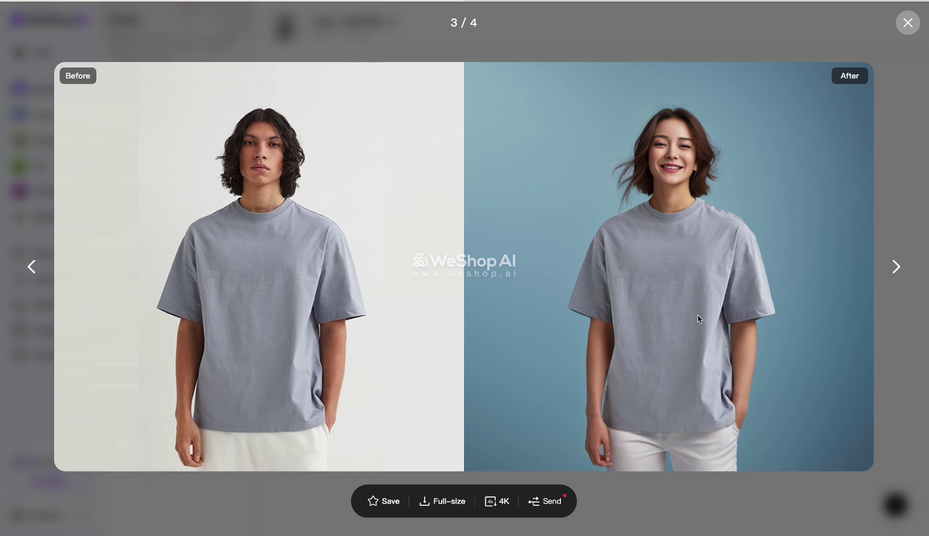
click(896, 266)
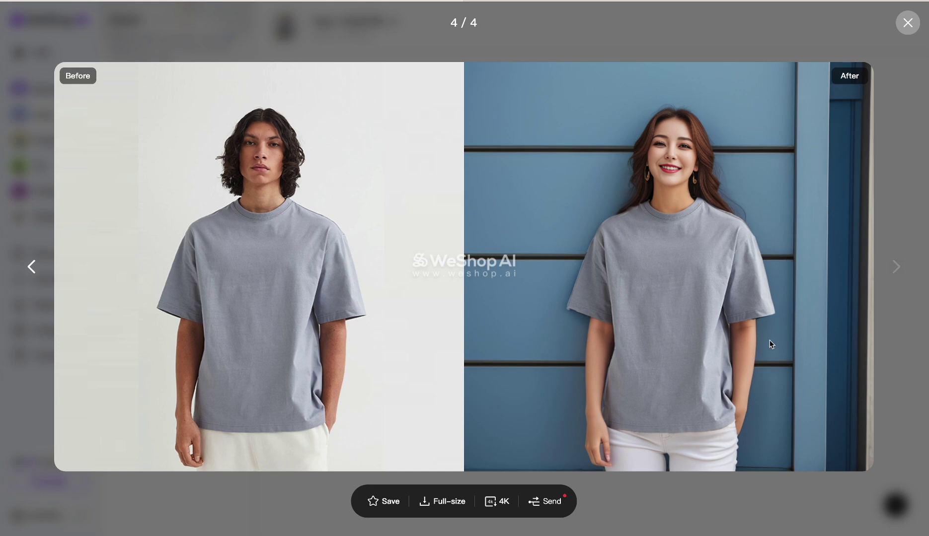
click(33, 267)
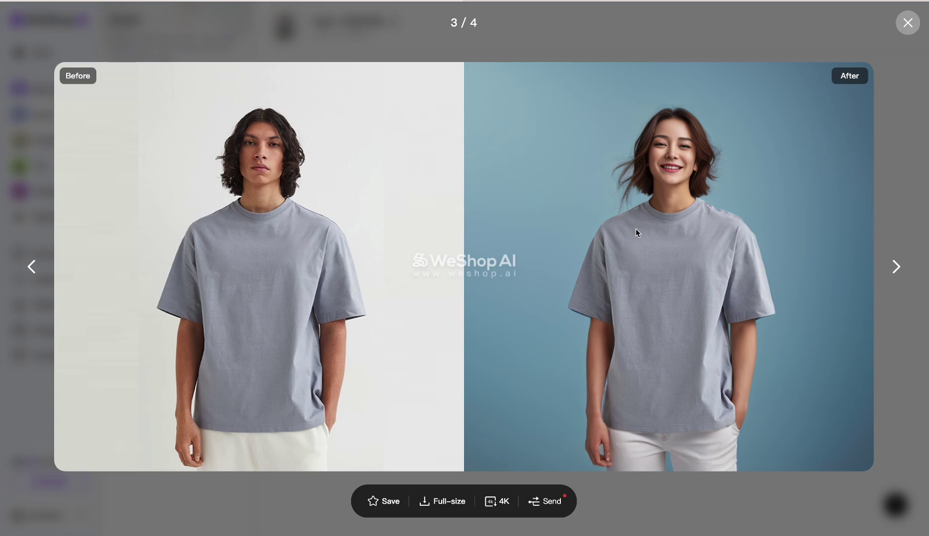
click(907, 23)
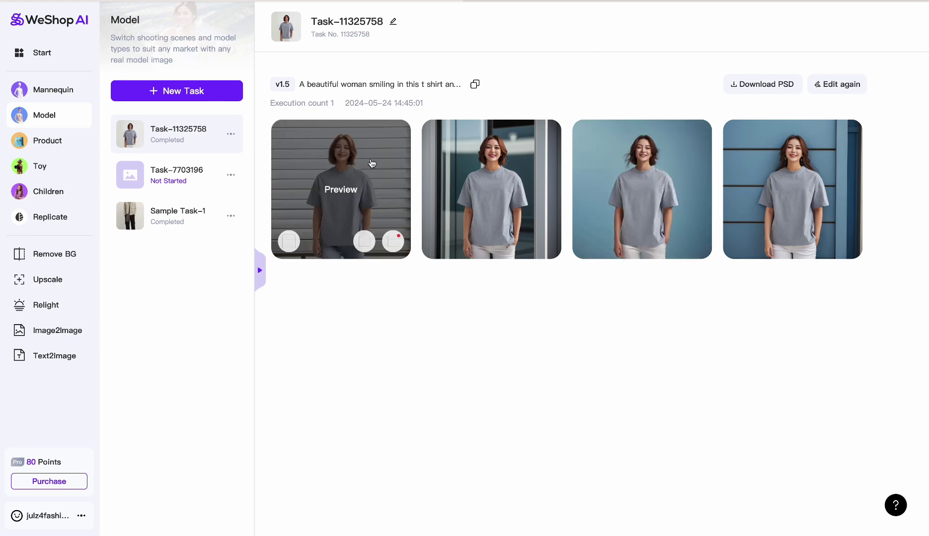
- Download the third result, the blue-backdrop photo, using the Full-size option
mouse_move(654, 201)
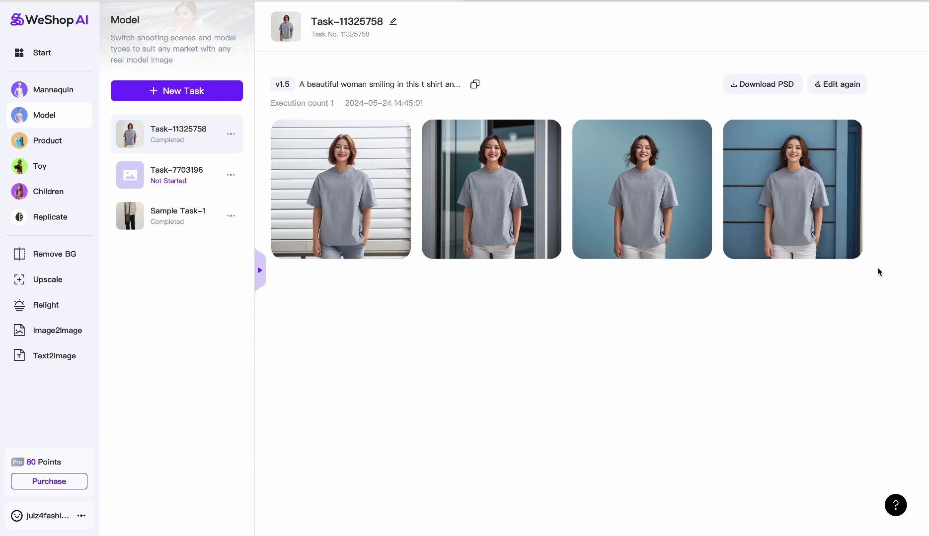
mouse_move(650, 259)
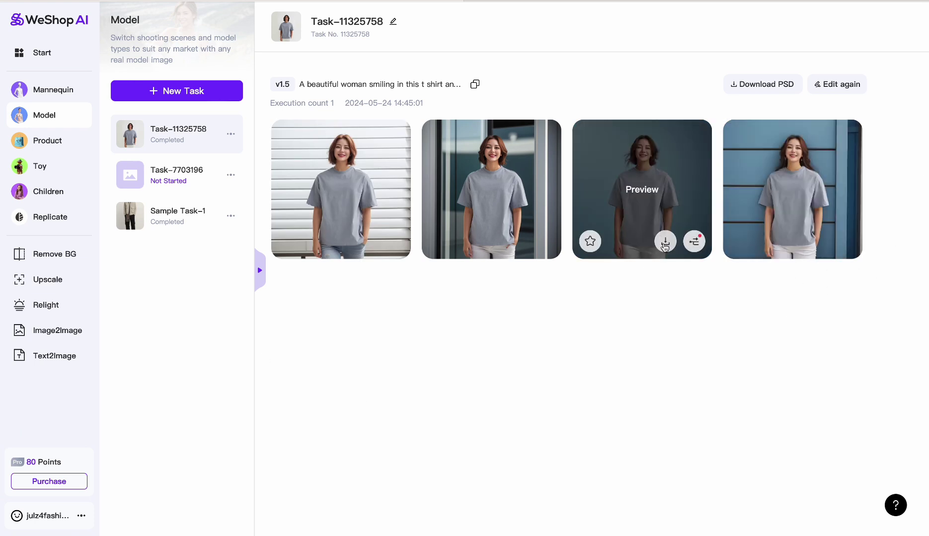
click(665, 245)
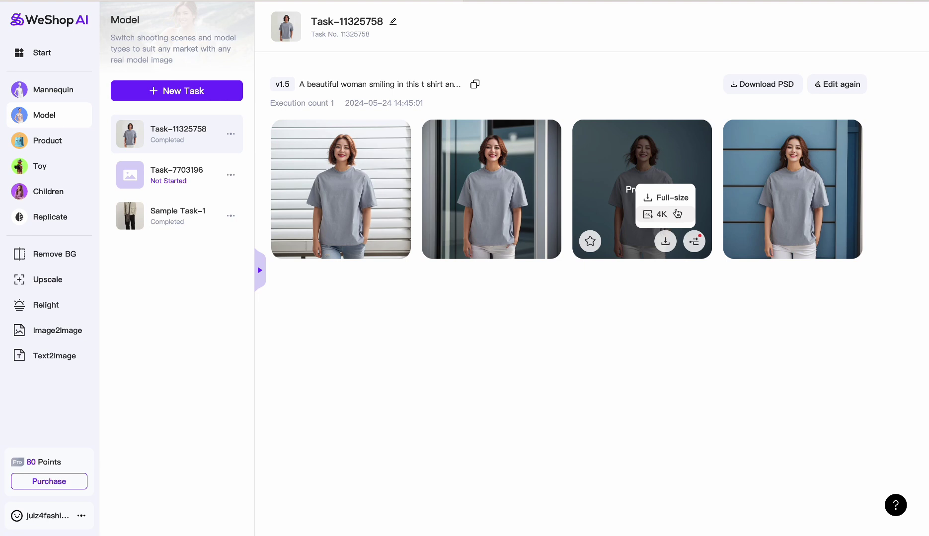
click(671, 199)
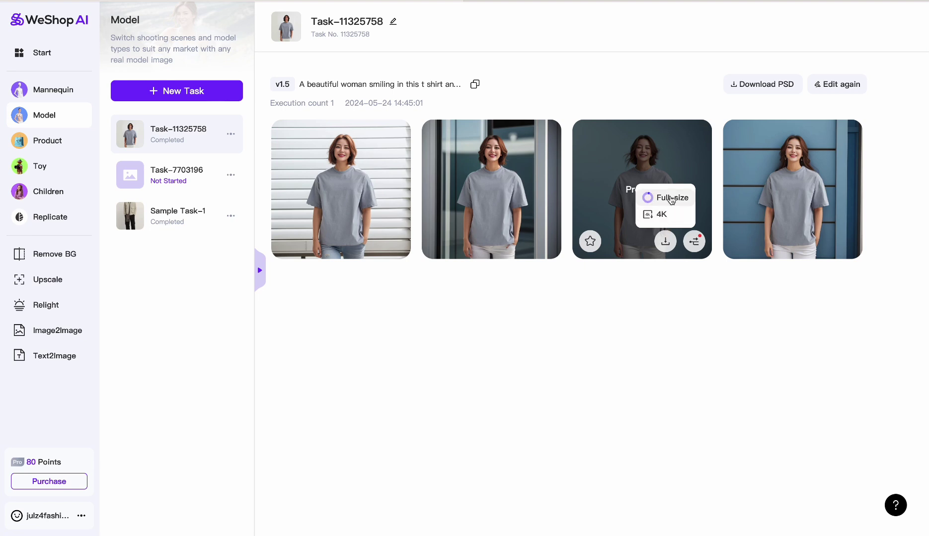